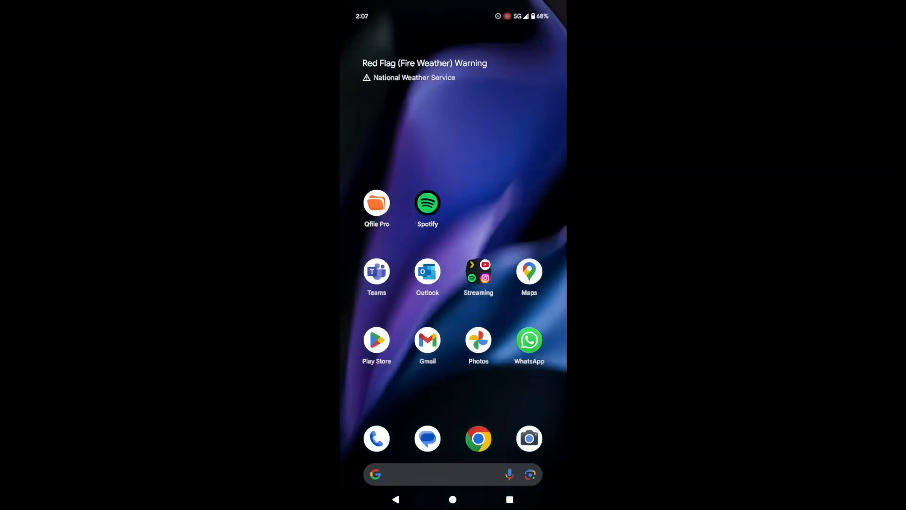
- Start auto upload setup from Qfile Pro's Transfer section, sending all photos and videos to Multimedia/Camera Uploads/Pixel 9 Pro Fold
click(377, 203)
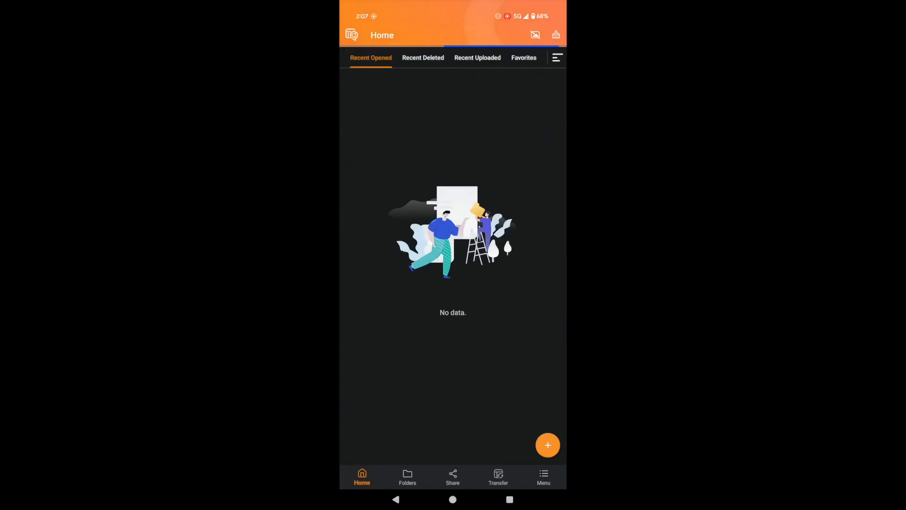
click(498, 476)
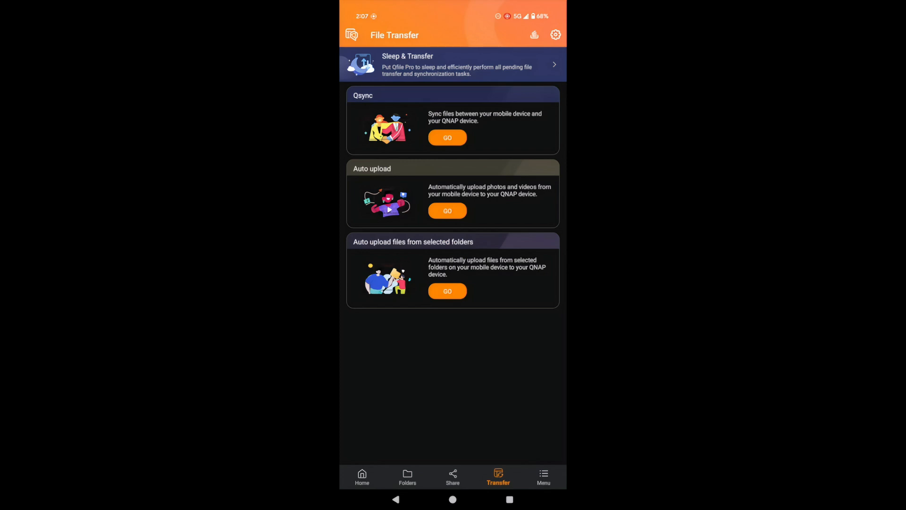
click(448, 210)
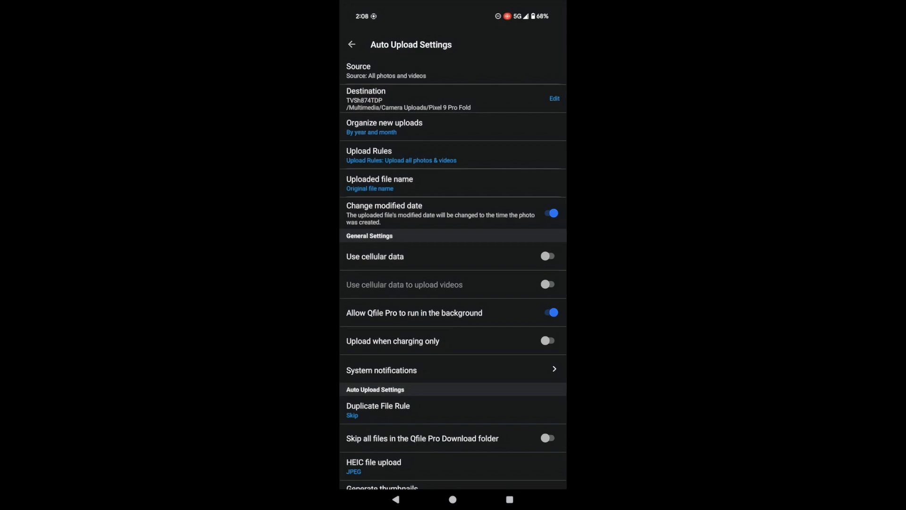
- Review upload organization, enable cellular data for uploads while leaving videos over cellular off
click(453, 127)
click(547, 256)
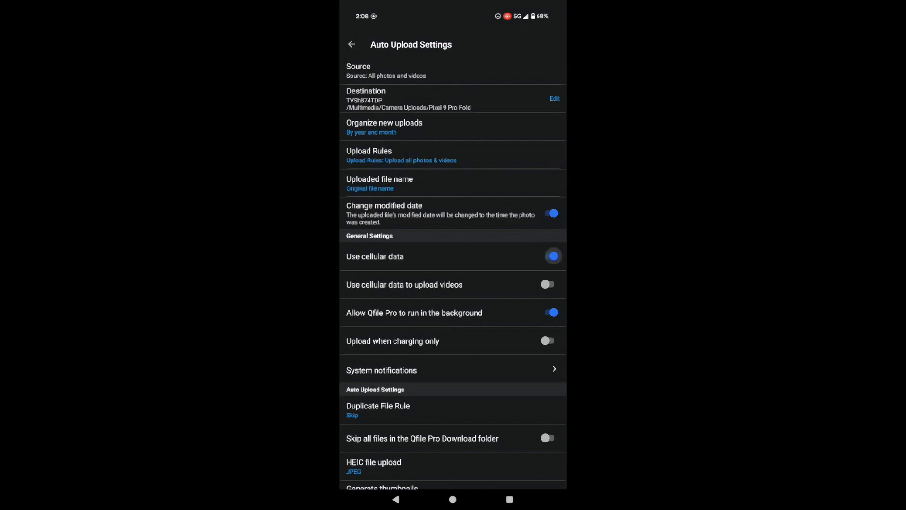
click(546, 284)
click(550, 283)
- From the background-running prompt, reach Qfile Pro's background usage options in Android battery settings, confirming Unrestricted
click(553, 312)
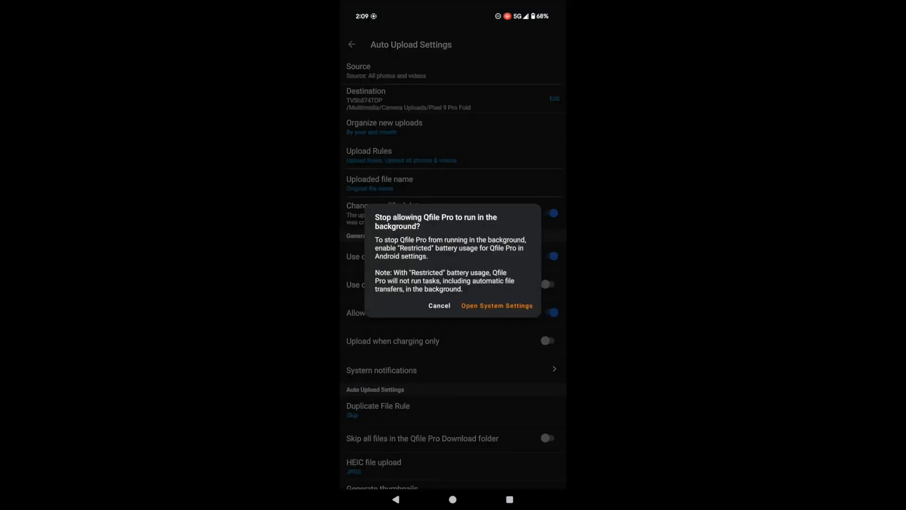
click(497, 305)
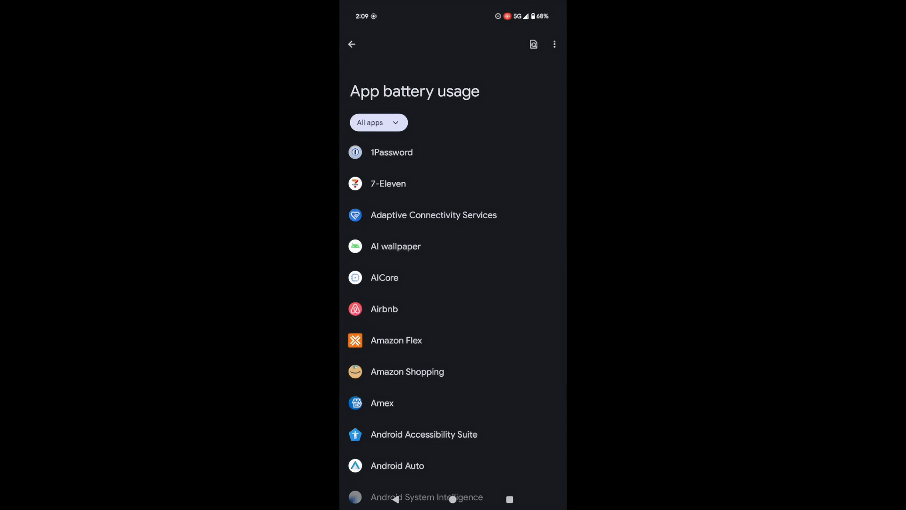
click(534, 44)
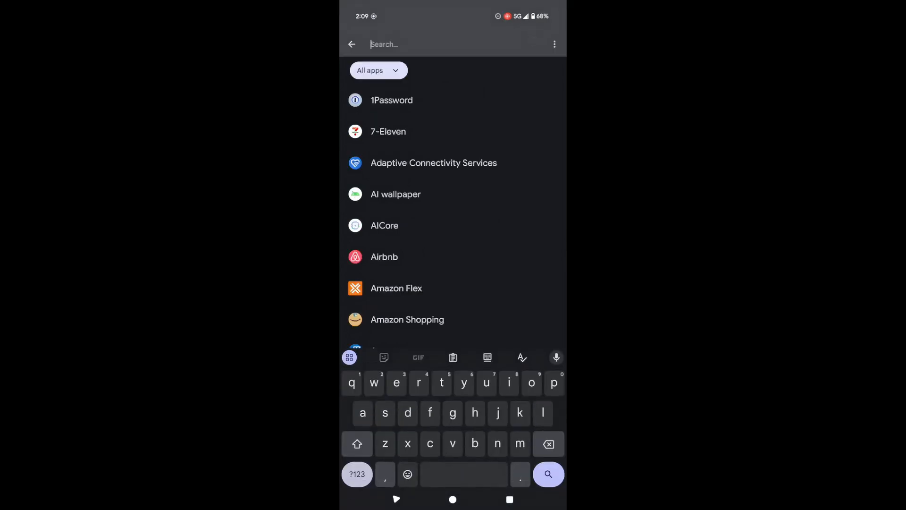
text(q)
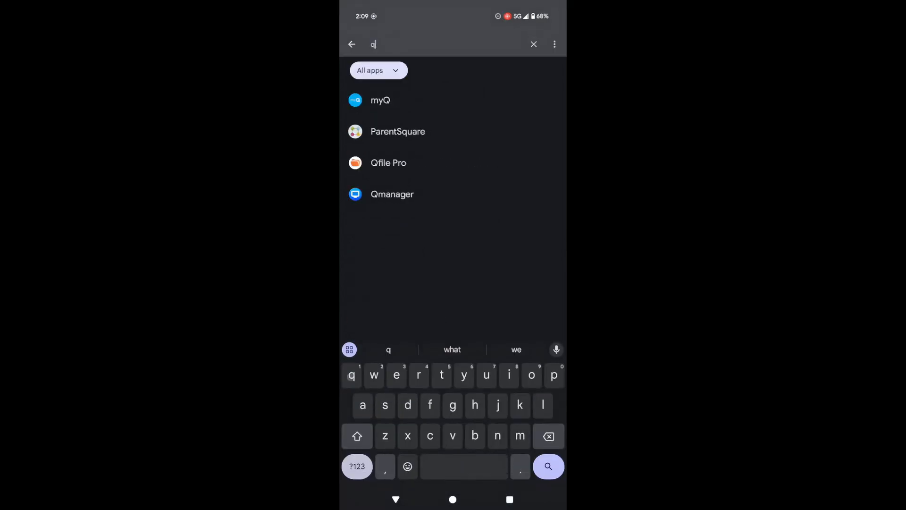
text(fi)
click(388, 100)
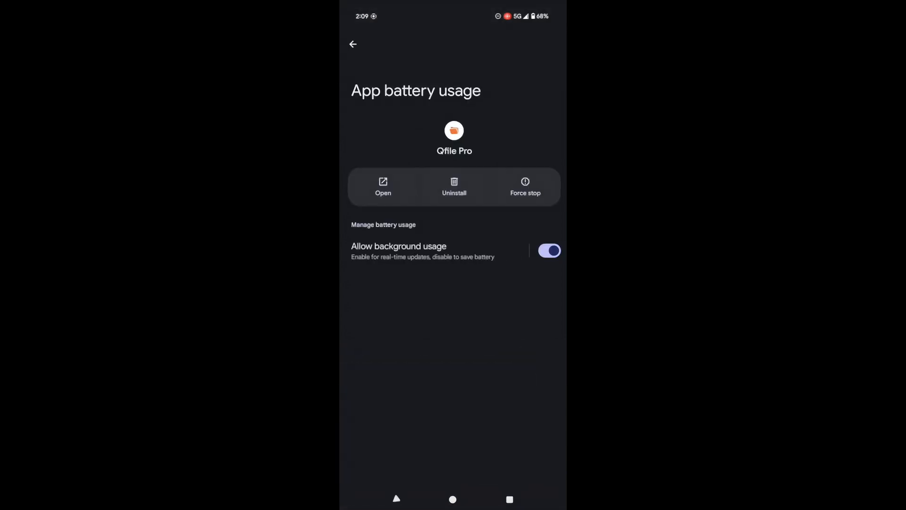
click(439, 247)
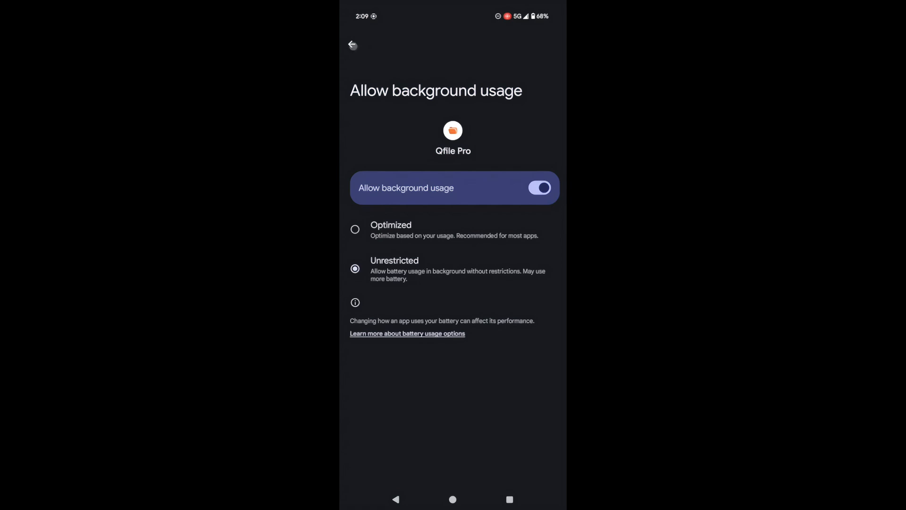
- Return from battery settings to Qfile Pro's auto upload settings with background running allowed
click(352, 44)
click(352, 44)
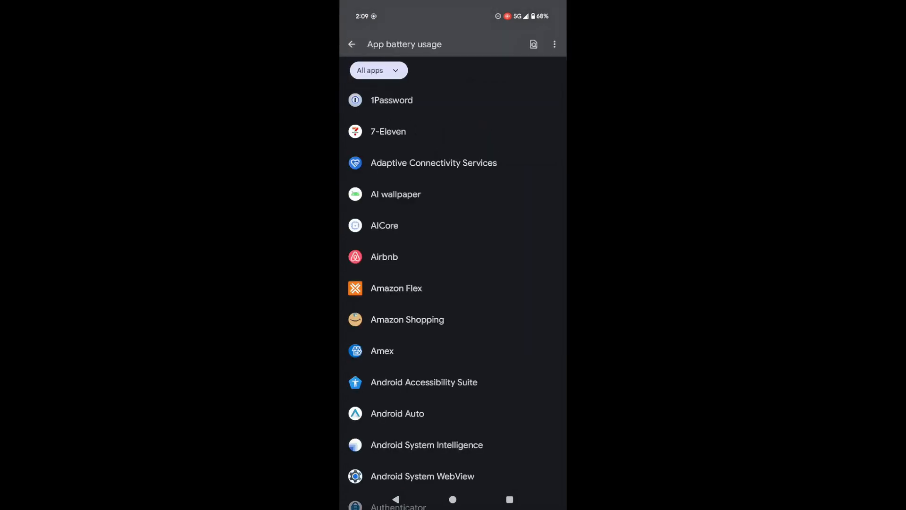
click(352, 45)
- Keep Qfile Pro system notifications on and leave the Duplicate File Rule at Skip
click(534, 370)
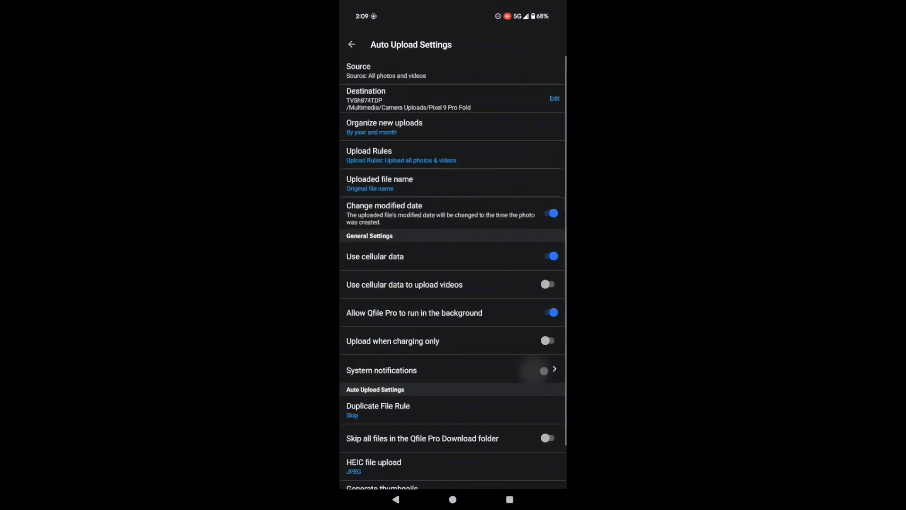
click(540, 188)
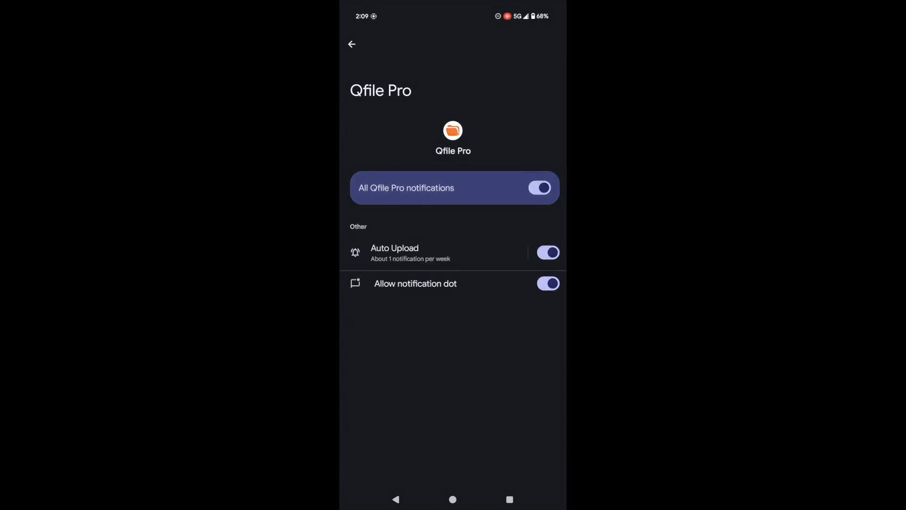
click(351, 44)
scroll(453, 318, down, 2)
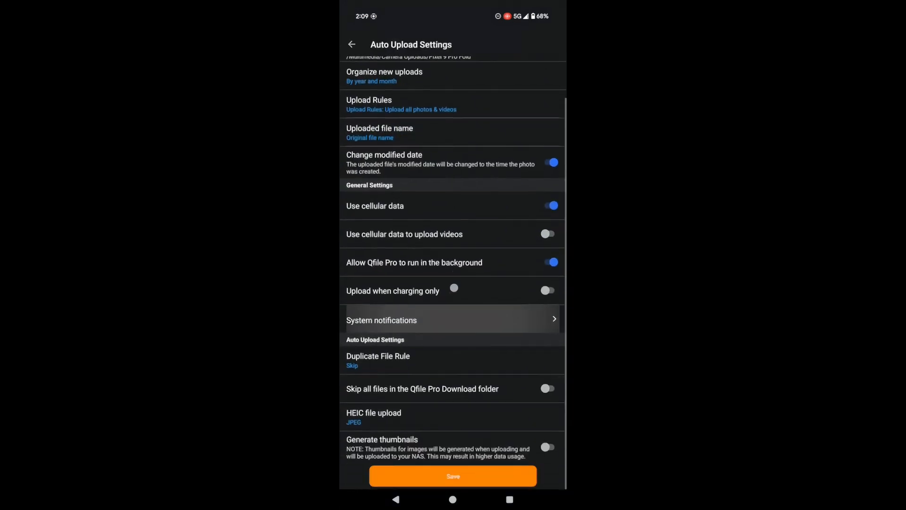
click(428, 359)
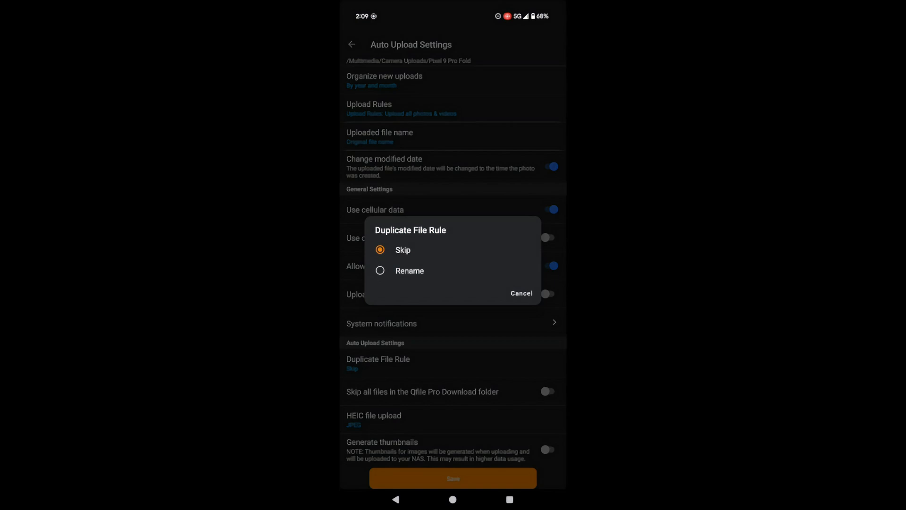
click(522, 293)
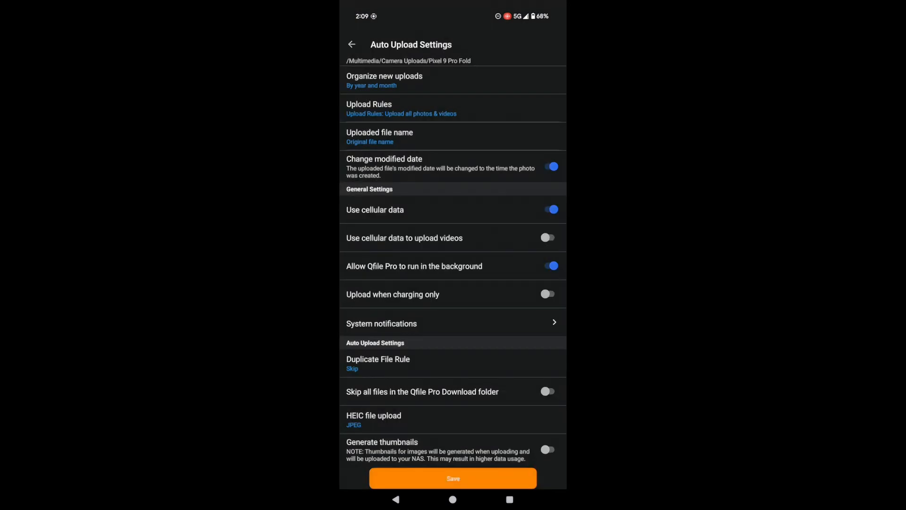
- Set HEIC file upload to HEIC & JPEG and enable thumbnail generation for uploaded images
click(424, 423)
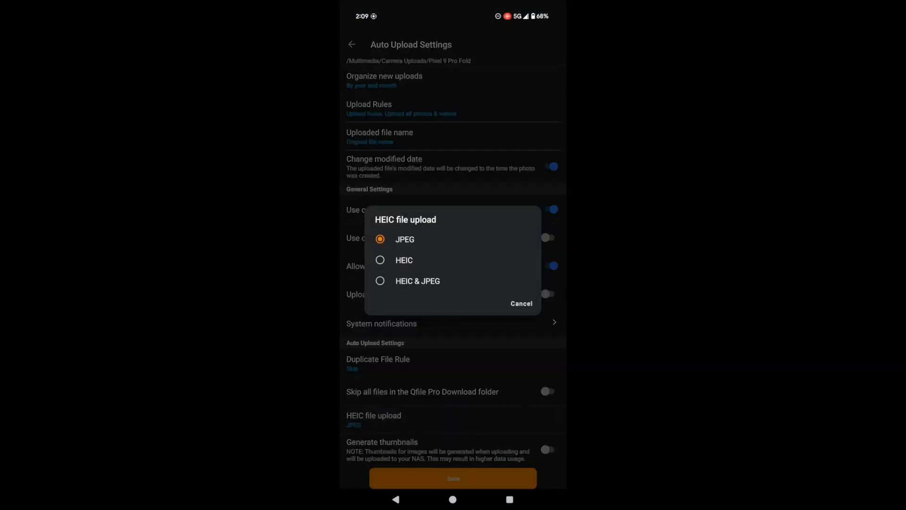
click(416, 281)
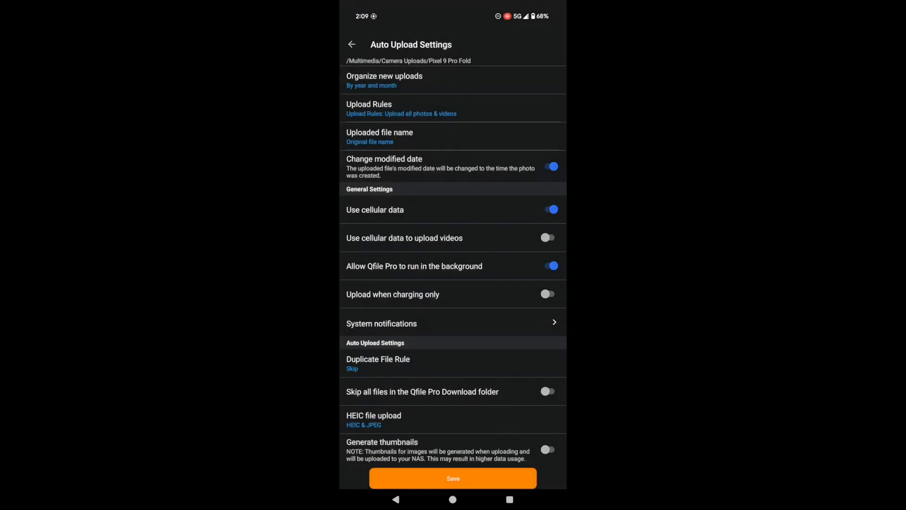
click(547, 449)
- Save the settings, view the 1,071 pending uploads in Background task, and bring up the Sleep & Transfer prompt
click(453, 479)
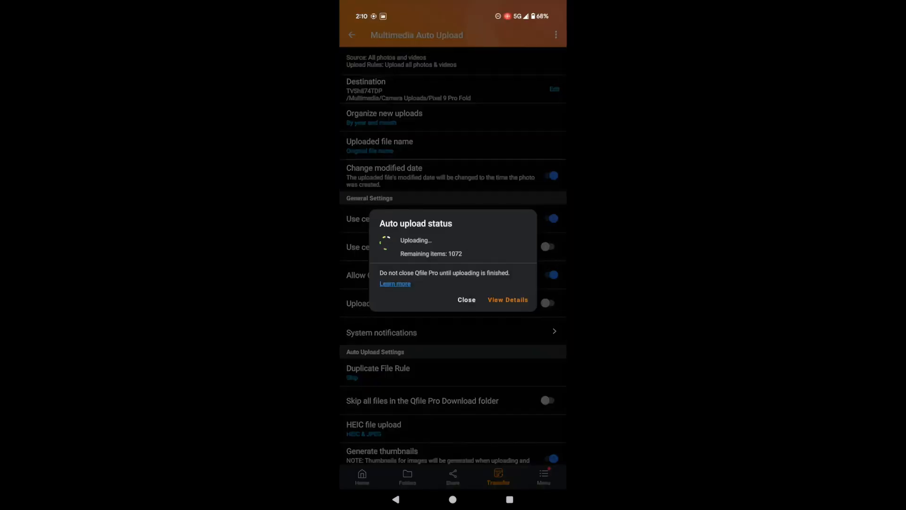
click(508, 300)
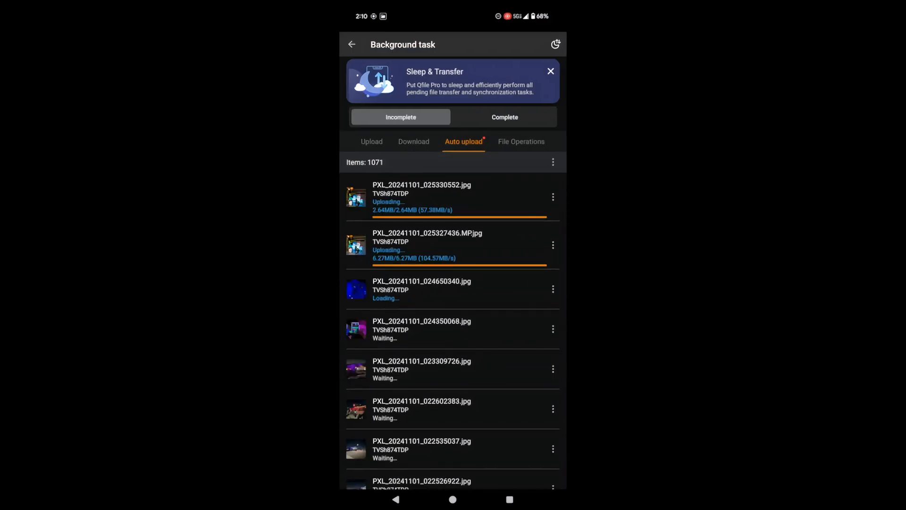
click(485, 80)
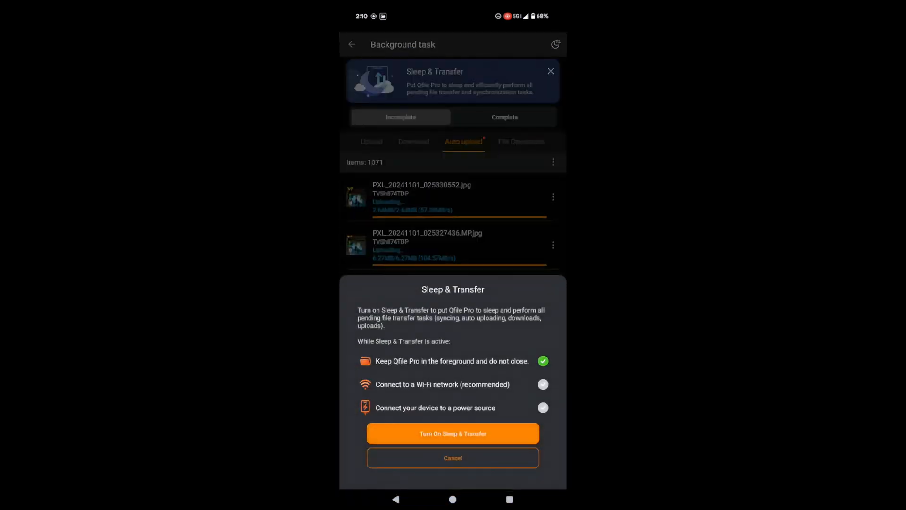